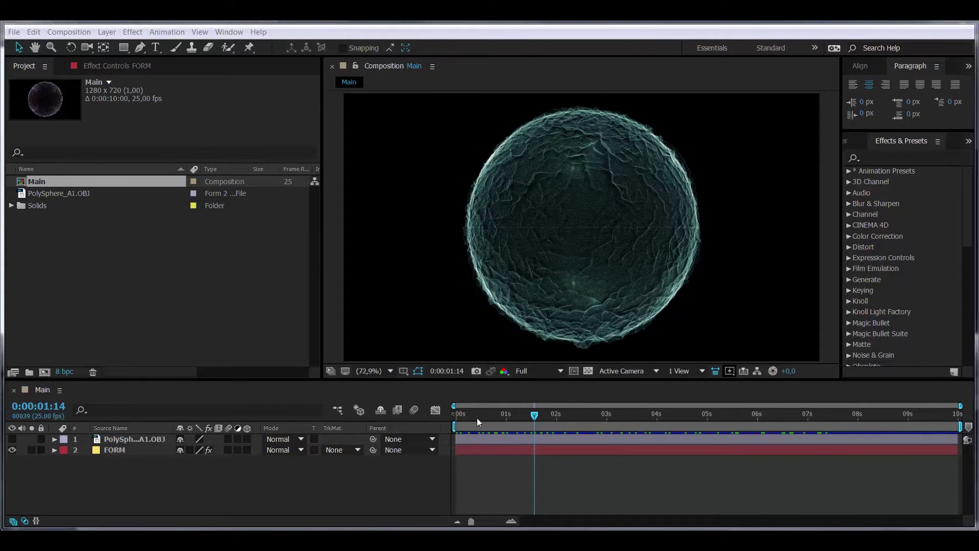
Step: Preview the sphere animation and briefly show, then hide, the PolySphere_A1.OBJ layer
click(455, 422)
mouse_move(454, 422)
mouse_down()
mouse_move(855, 380)
mouse_move(454, 418)
mouse_up()
click(114, 450)
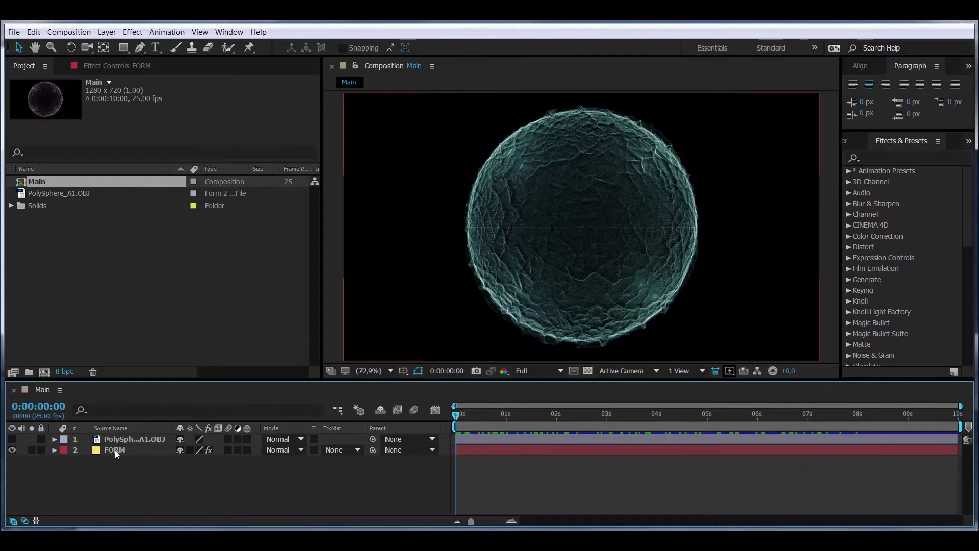
click(136, 438)
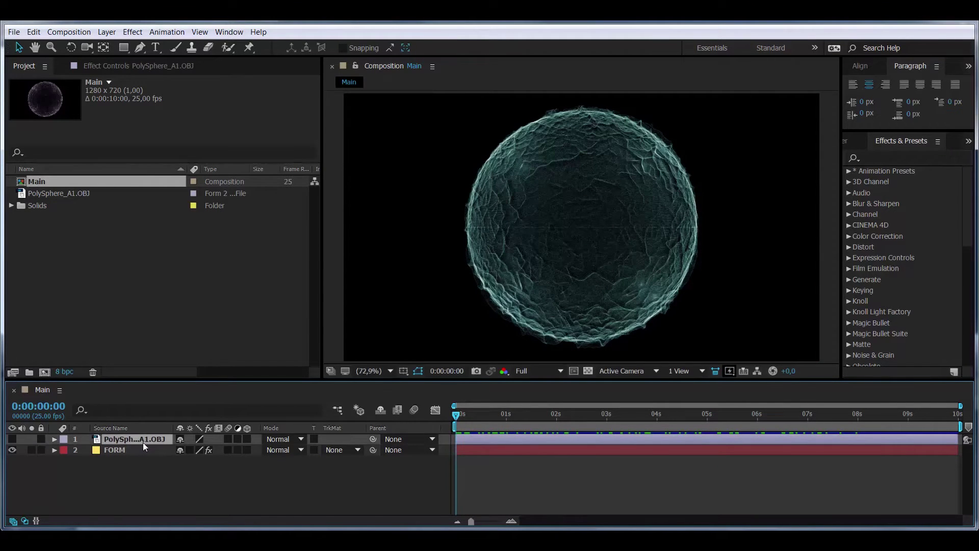
click(12, 439)
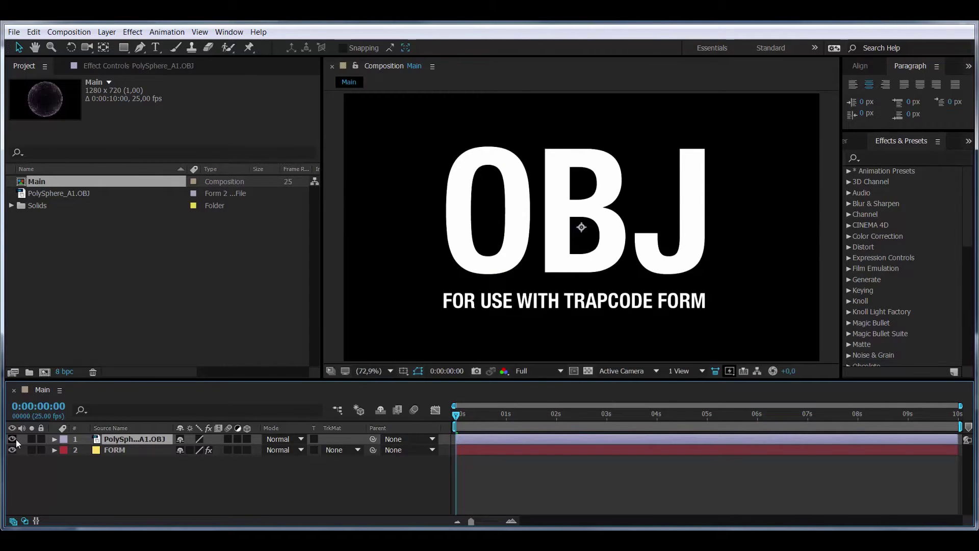
click(16, 440)
click(125, 449)
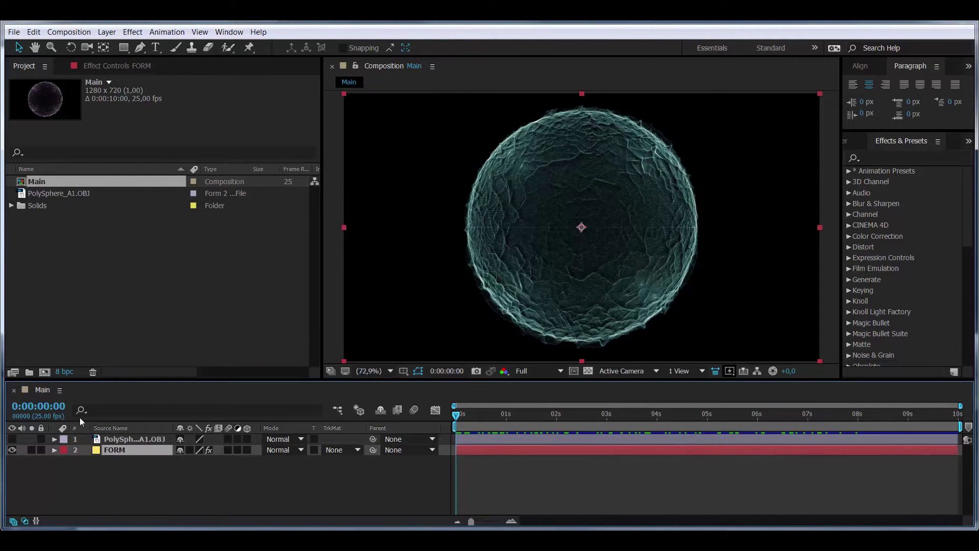
Step: Set the FORM layer's Fractal Field Displace to 81 and Flow X to 118
click(115, 66)
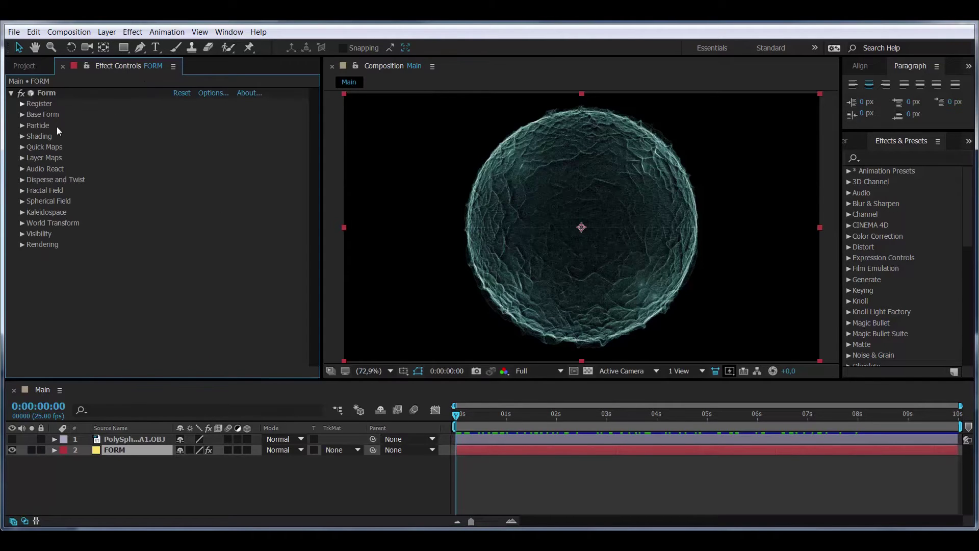
click(22, 190)
scroll(20, 206, down, 2)
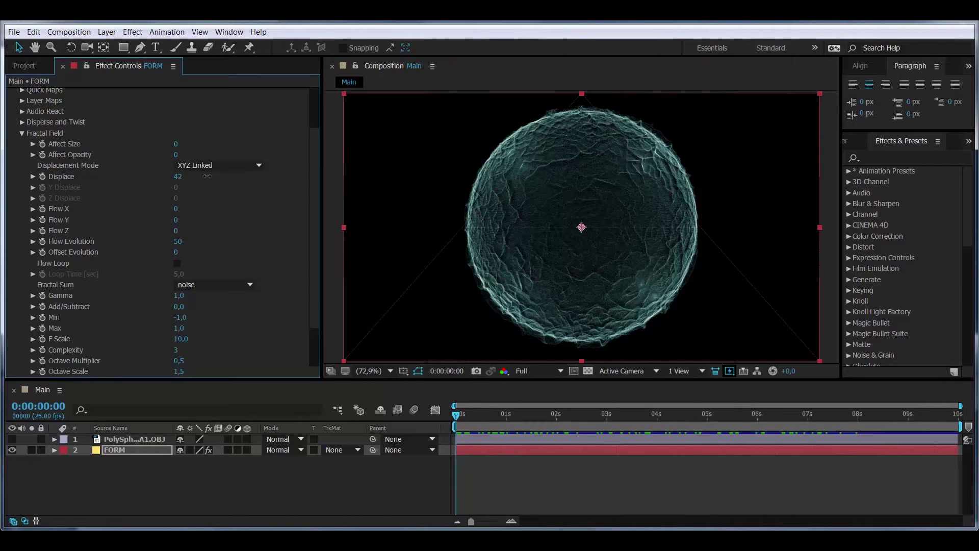
drag(184, 176, 216, 176)
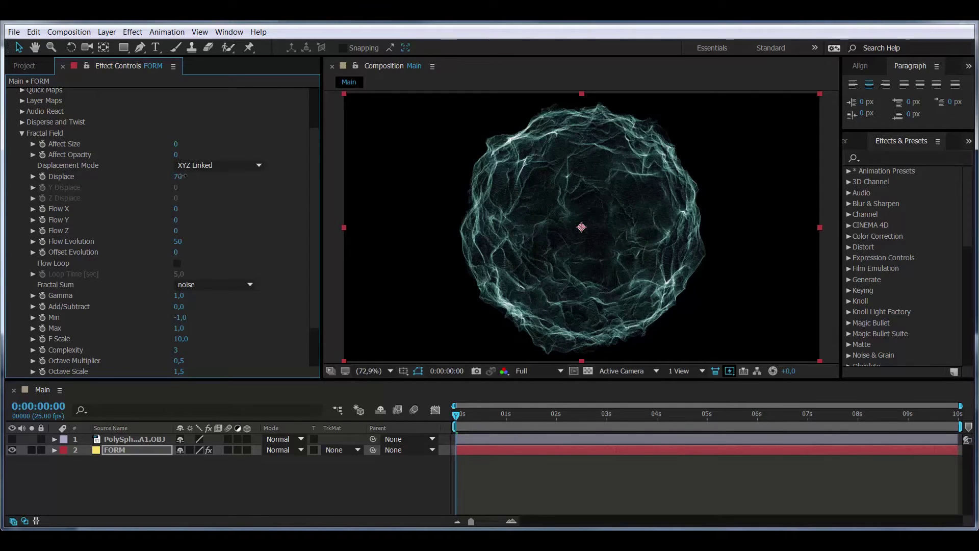
drag(179, 177, 196, 175)
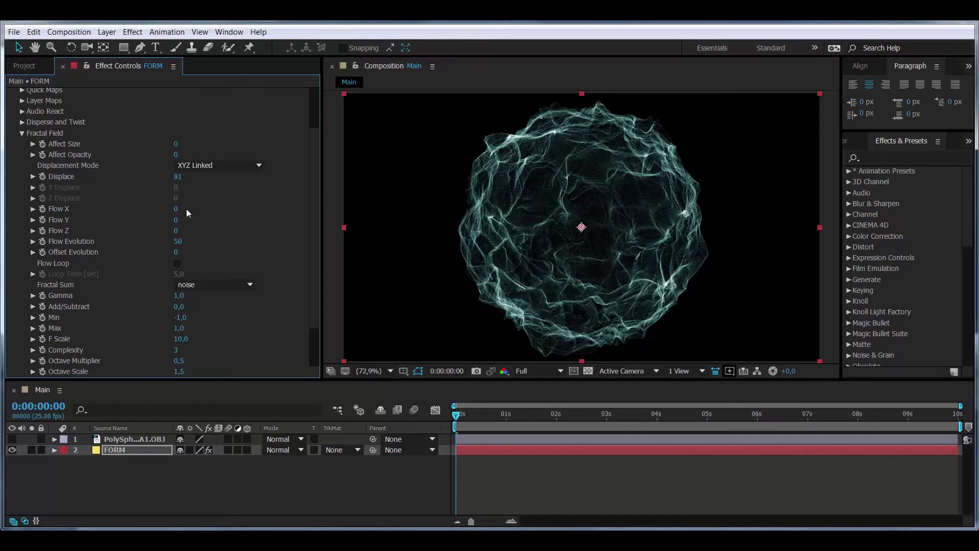
drag(176, 209, 248, 204)
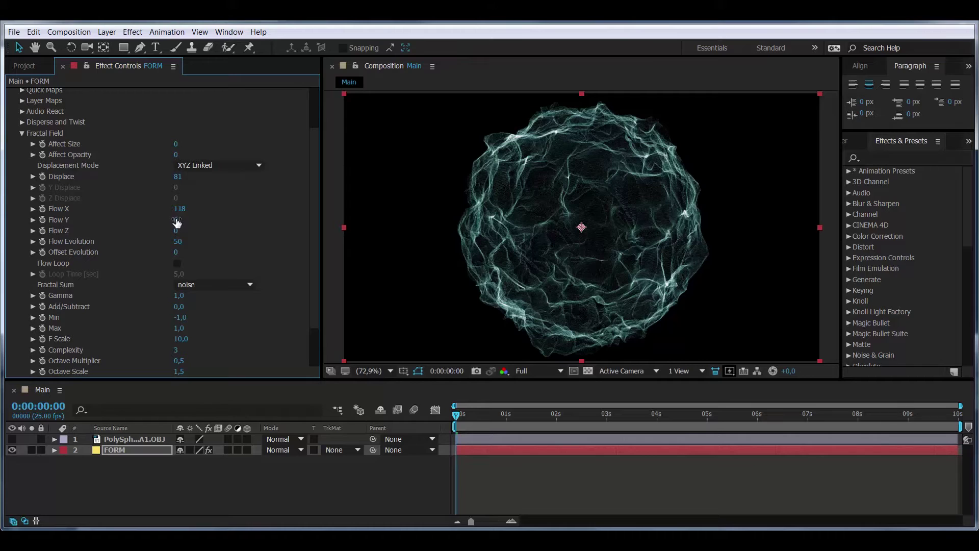
Step: Raise Form's Disperse to 187 so the particles scatter into a faint cloud
click(21, 133)
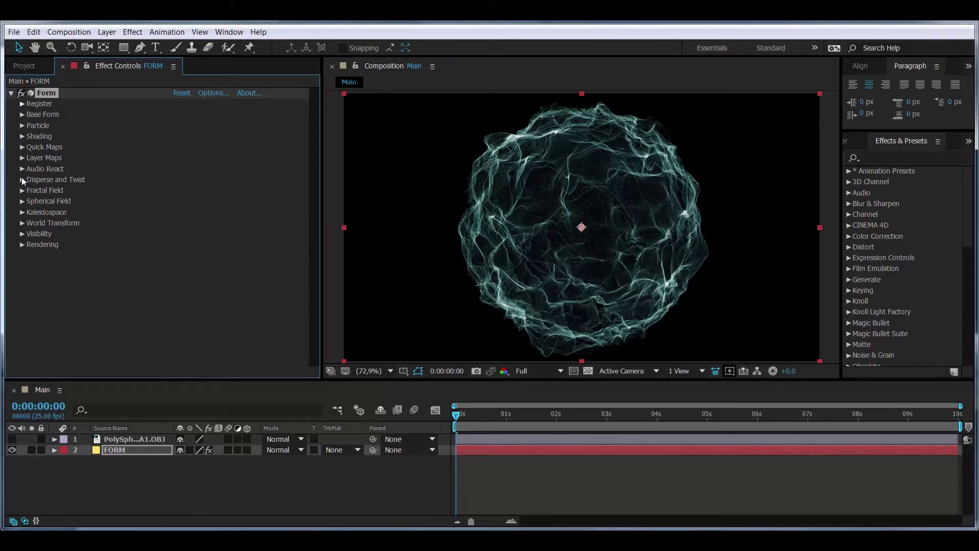
click(22, 180)
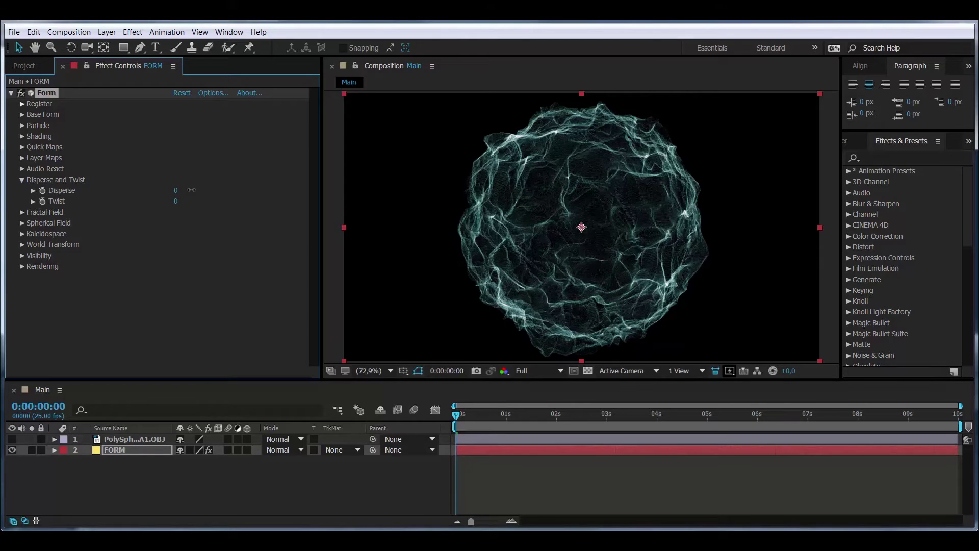
drag(191, 190, 287, 185)
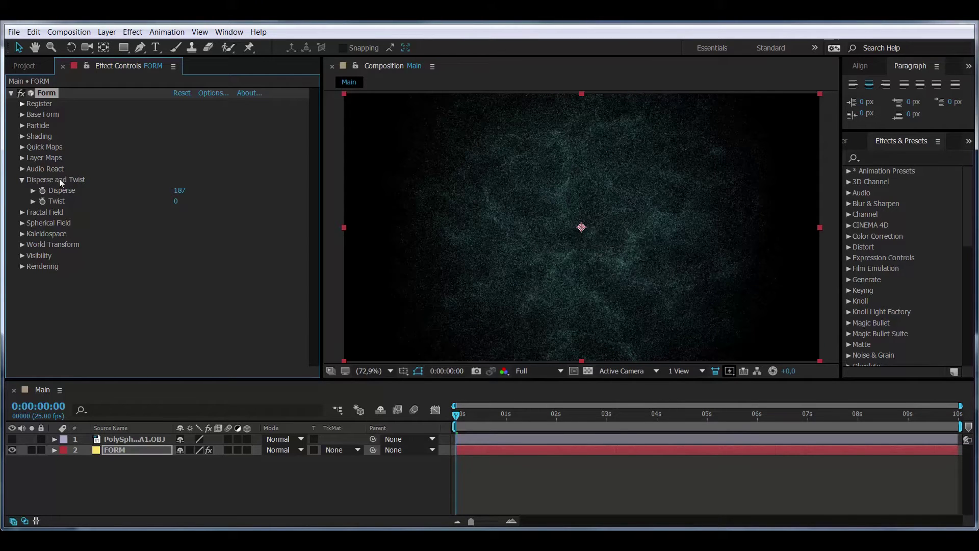
click(23, 180)
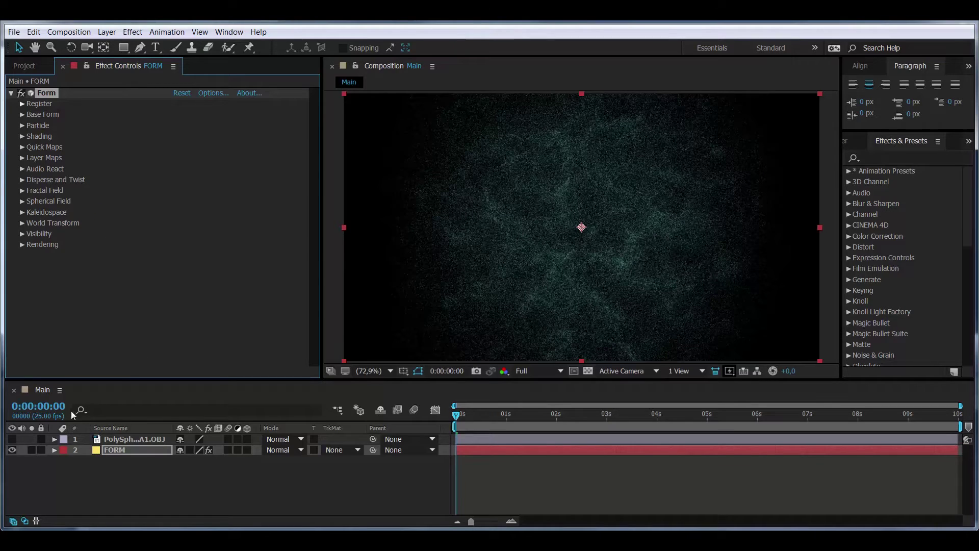
Step: Move the current time to the 4:00 mark
click(51, 406)
text(4:0)
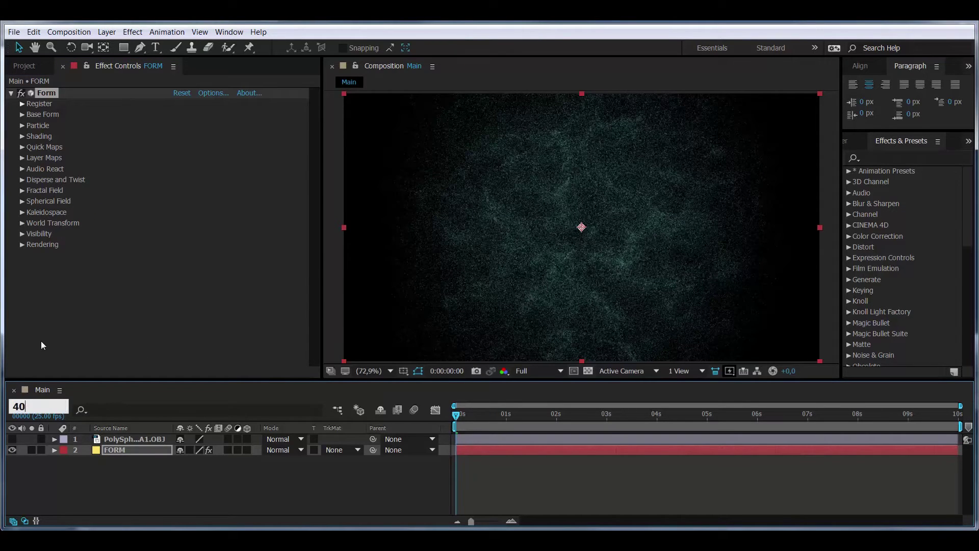
text(0)
key(Return)
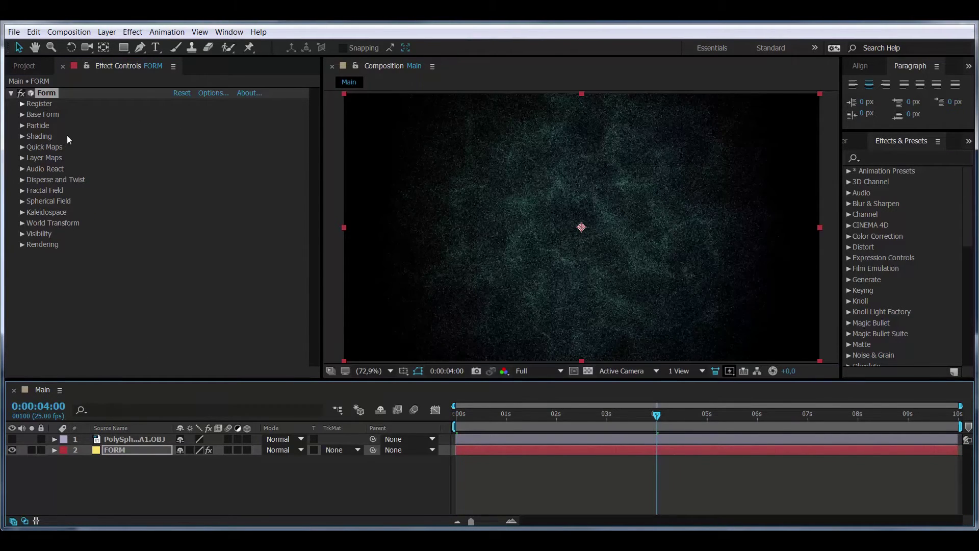
Step: Set Quick Map #1 to drive Disperse Strength over the Y axis
click(22, 147)
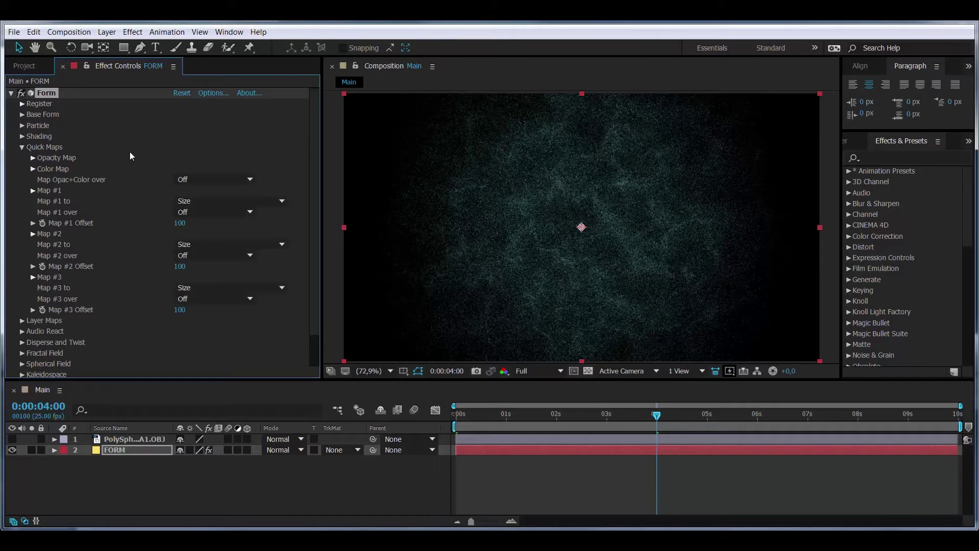
click(228, 200)
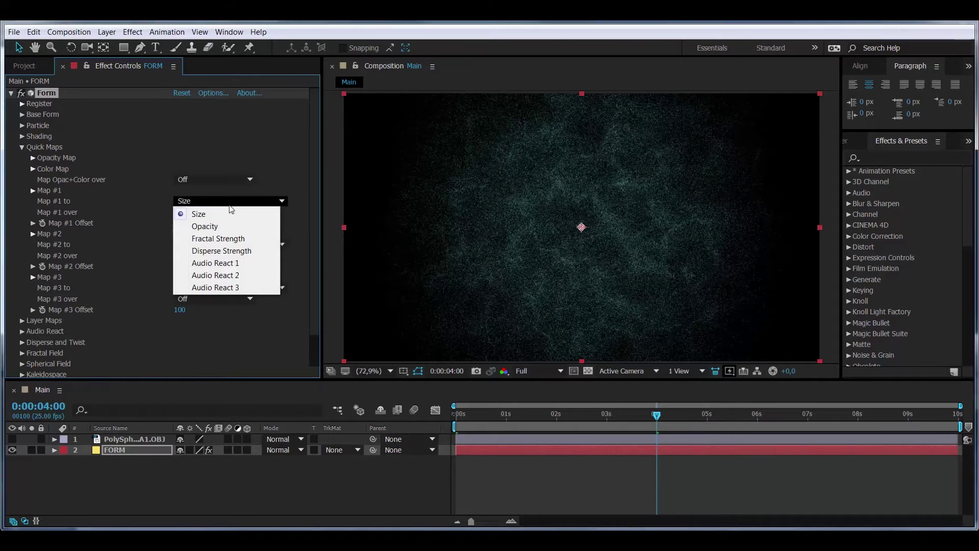
click(243, 251)
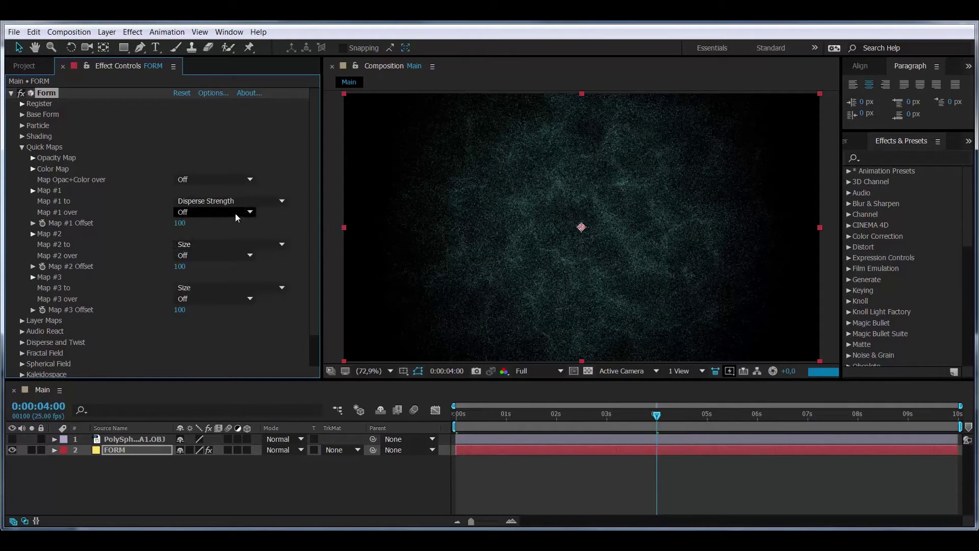
click(240, 212)
click(217, 252)
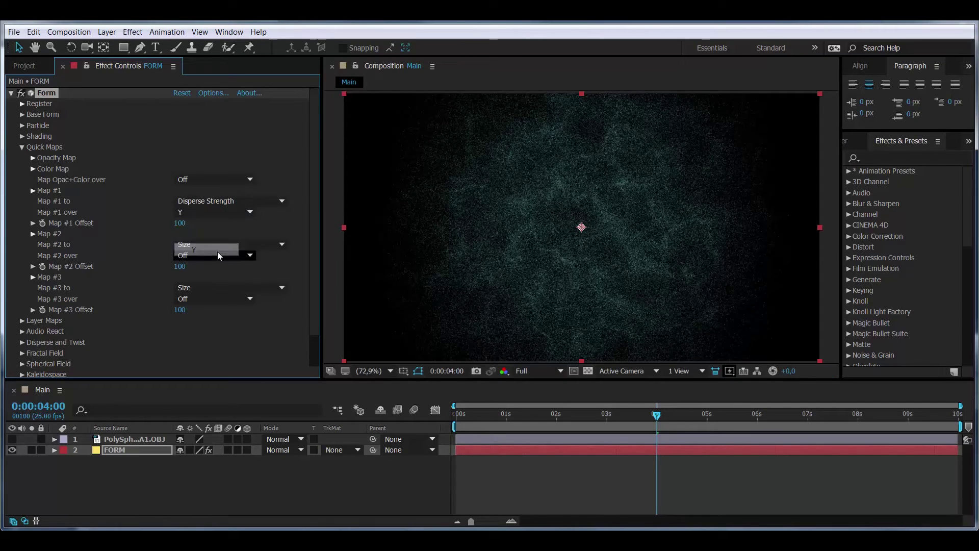
Step: Keyframe Map #1 Offset at 4 seconds, then set it to 0 at 5 seconds
click(43, 223)
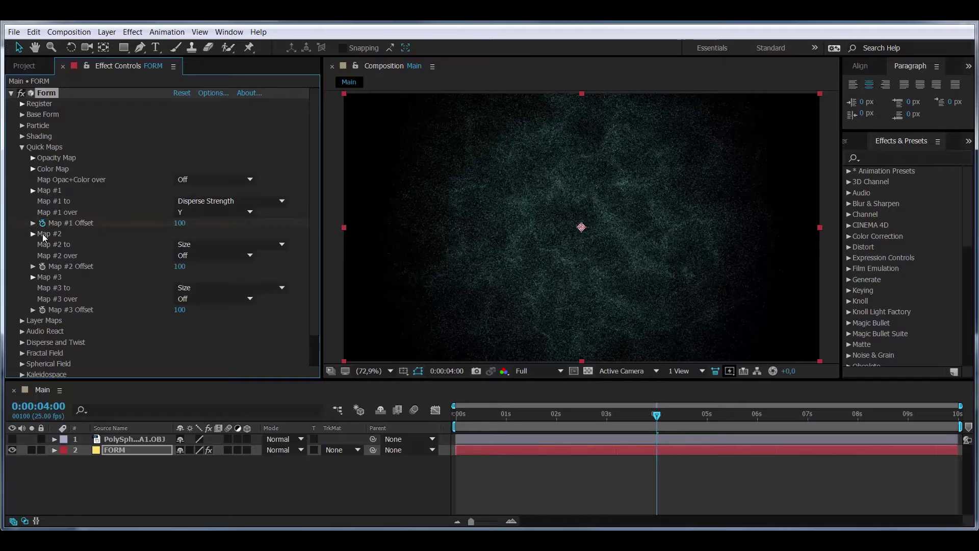
click(48, 407)
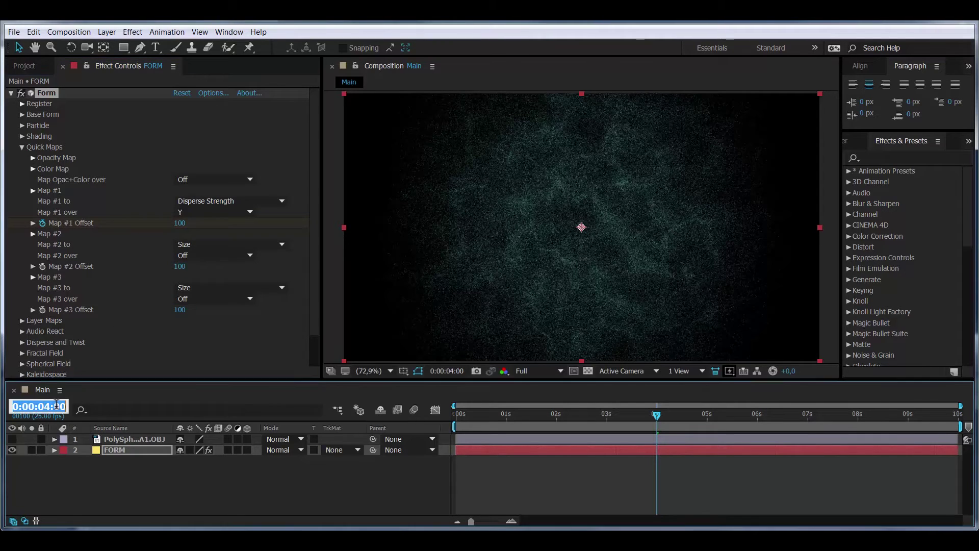
text(500)
key(Return)
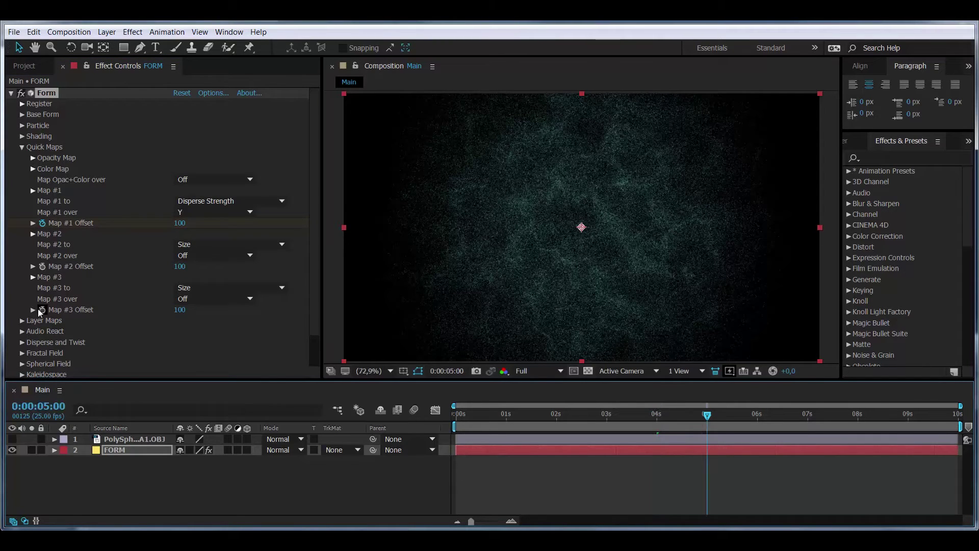
click(180, 223)
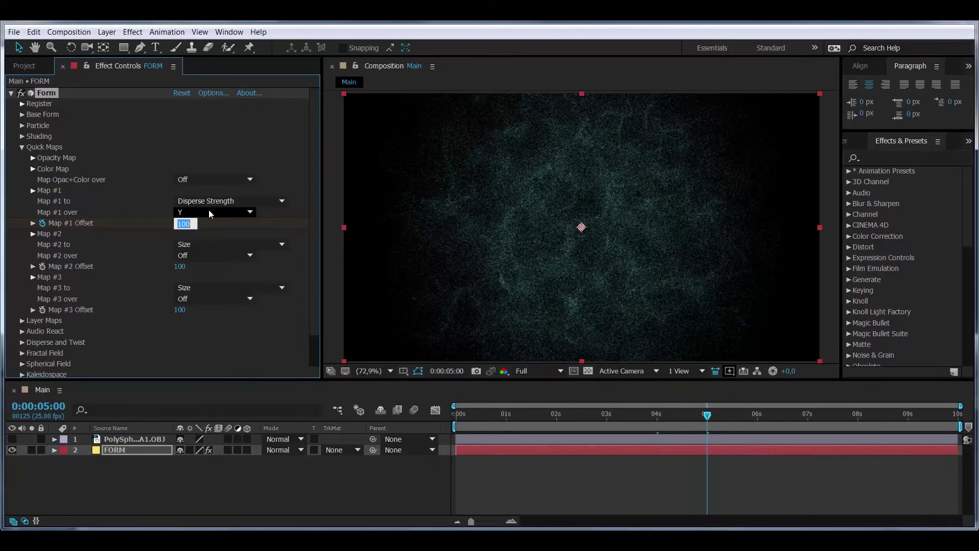
text(0)
key(Return)
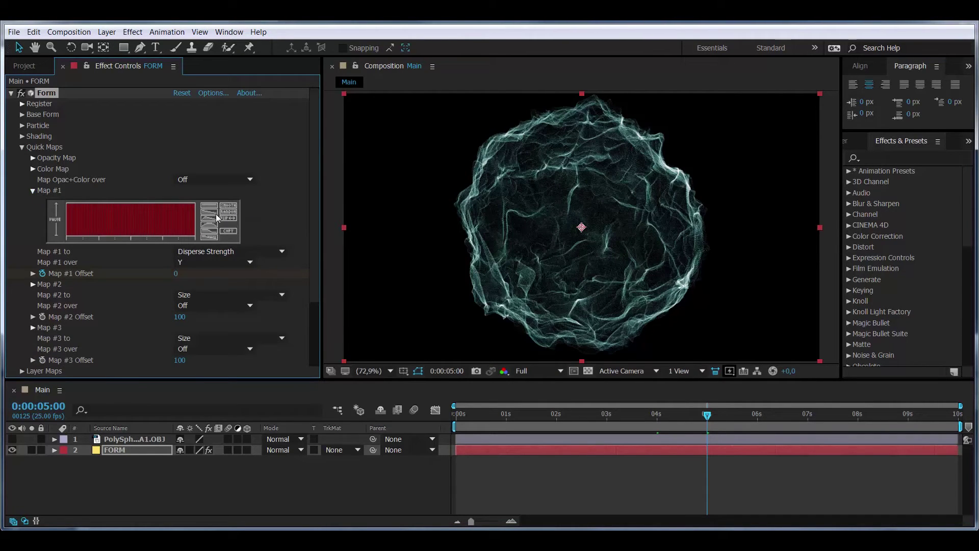
Step: Make the Map #1 graph a rising ramp reshaped into a convex curve
click(215, 214)
click(228, 218)
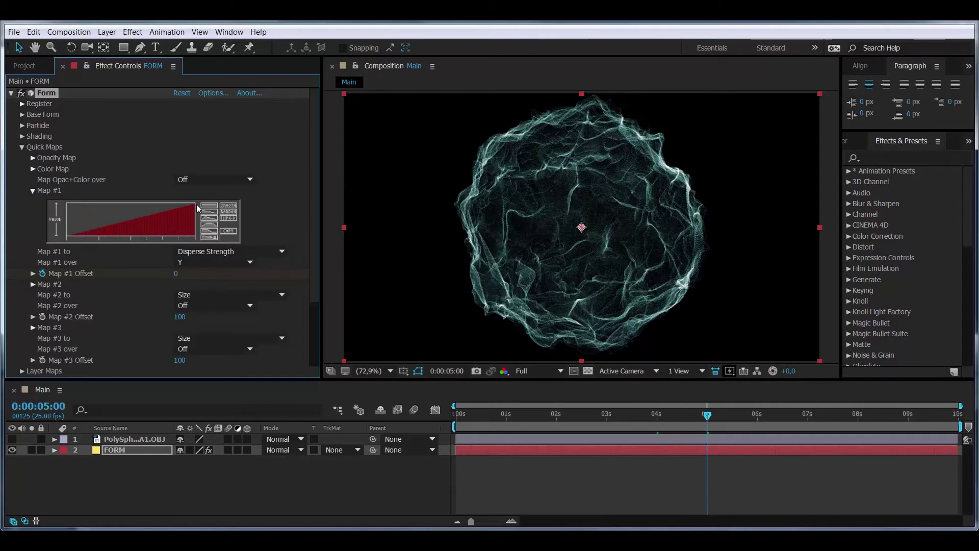
mouse_move(179, 204)
mouse_down()
mouse_move(104, 217)
mouse_move(74, 233)
mouse_up()
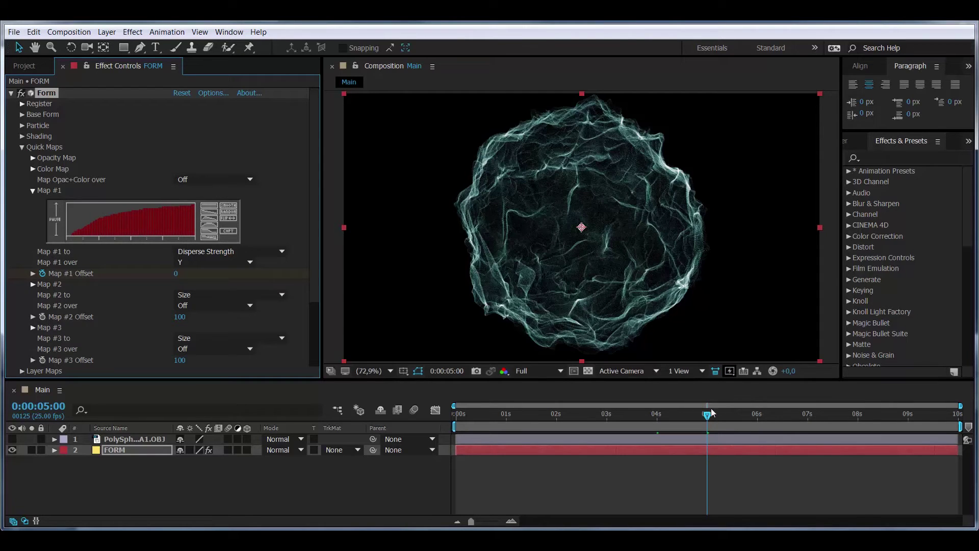
Step: Switch the viewer preview resolution from Full to Third while checking the 4-second dispersal
drag(713, 413, 692, 419)
click(560, 372)
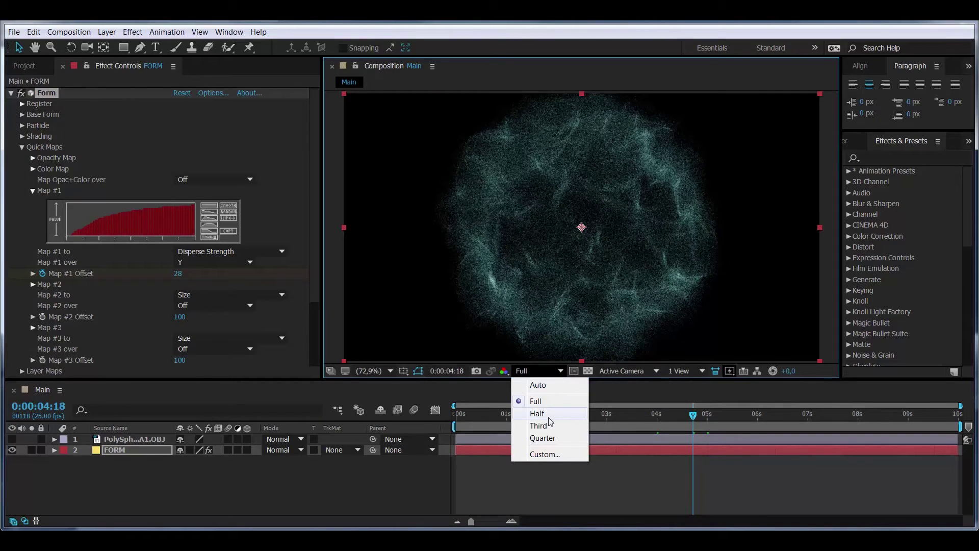
click(550, 426)
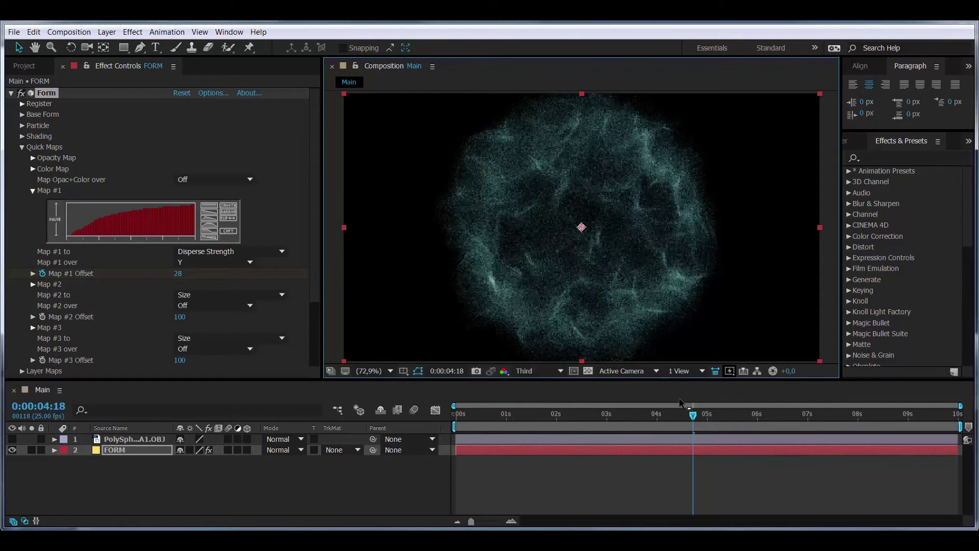
mouse_move(693, 417)
mouse_down()
mouse_move(681, 423)
mouse_move(712, 420)
mouse_up()
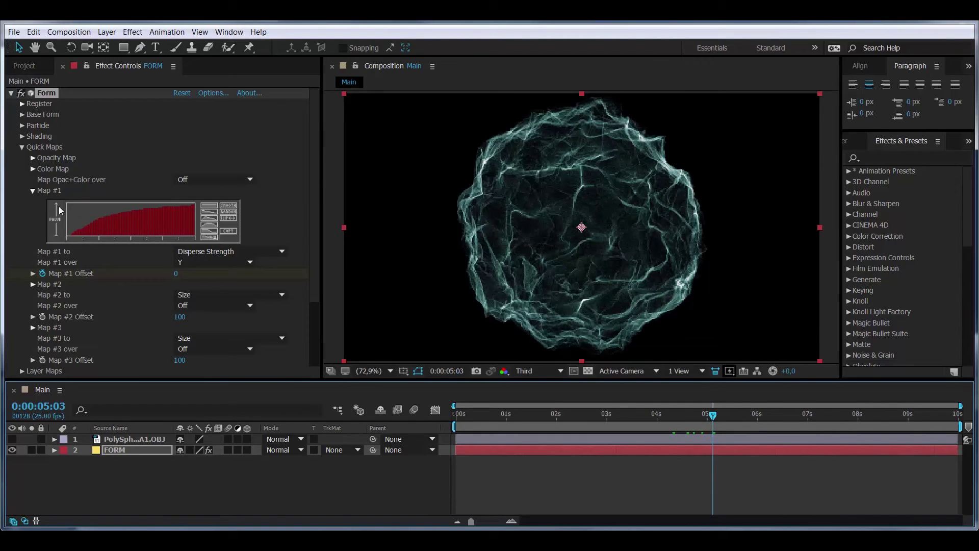
Step: Collapse Map #1 and set Quick Map #2 to Fractal Strength over the Y axis
click(32, 191)
click(200, 245)
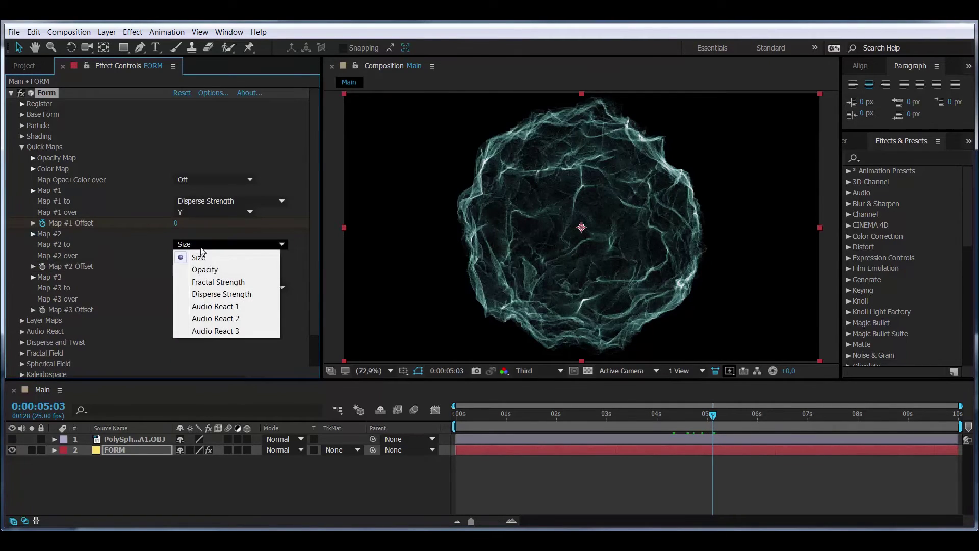
click(225, 283)
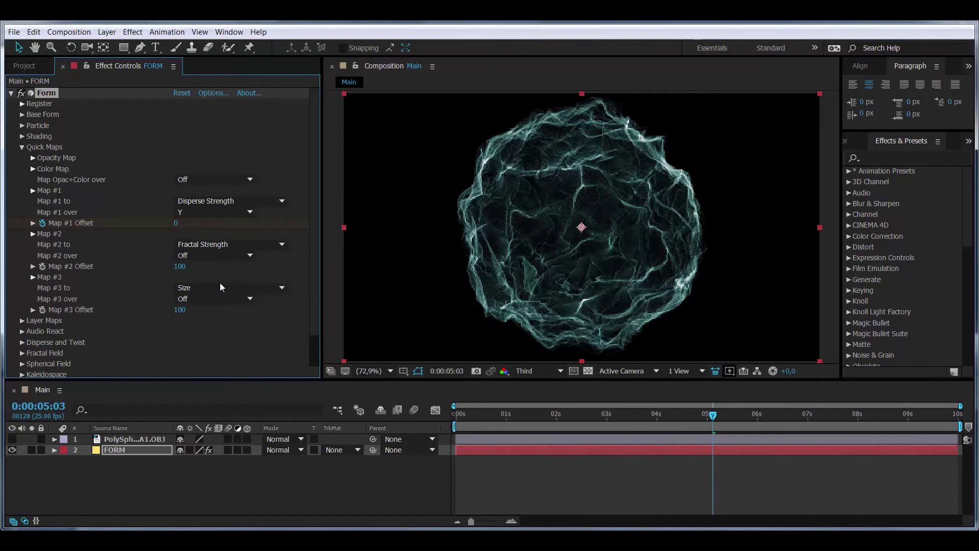
click(221, 257)
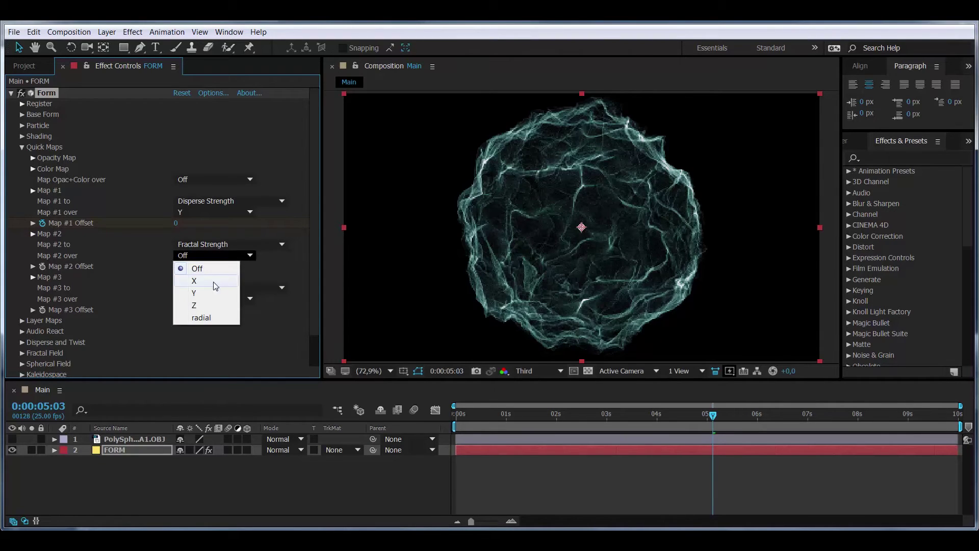
click(207, 294)
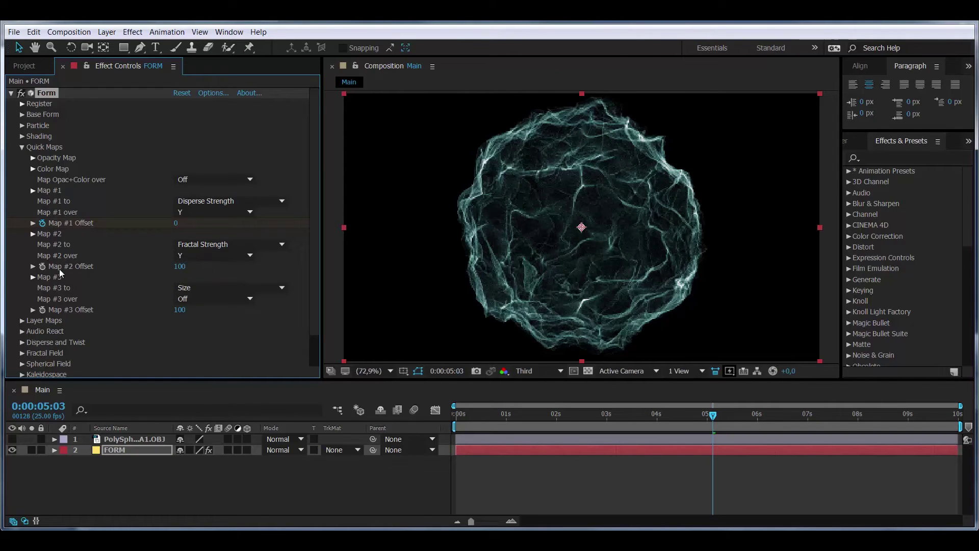
Step: Keyframe Map #2 Offset at 100 at 4 seconds and 0 at 5 seconds
click(44, 407)
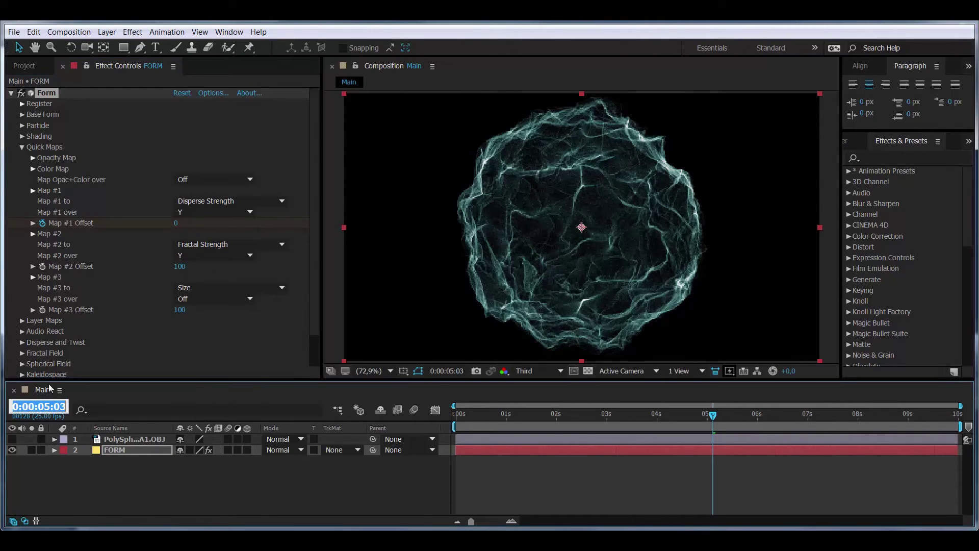
text(4:00)
key(Return)
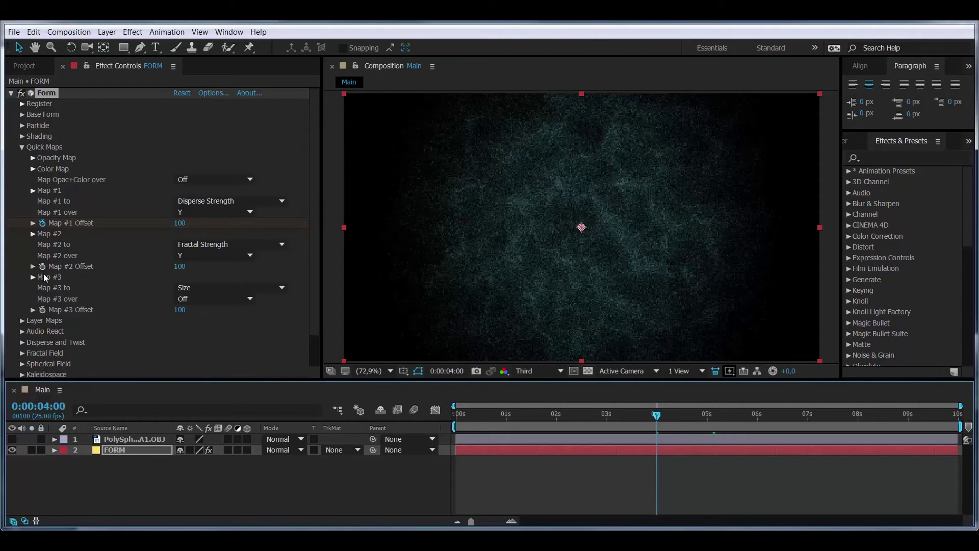
click(43, 267)
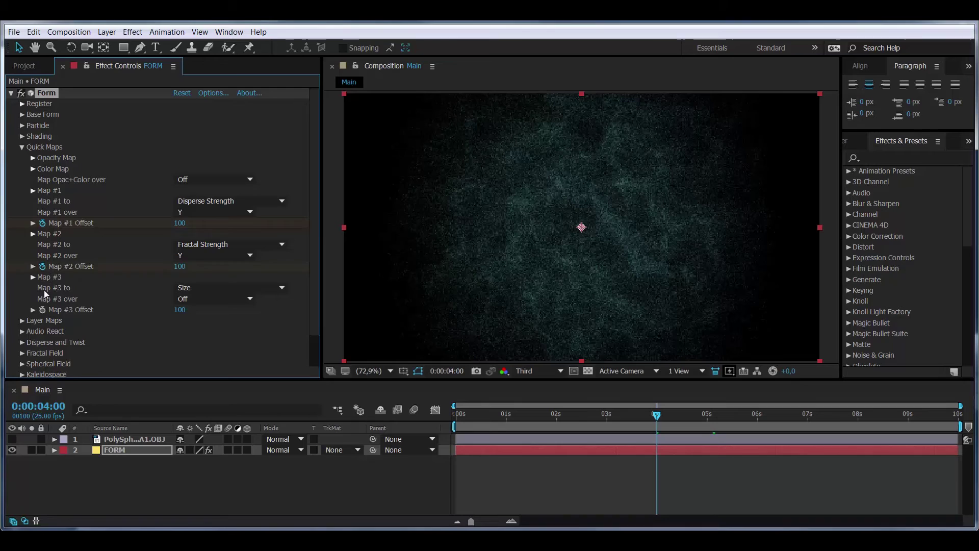
click(52, 406)
text(500)
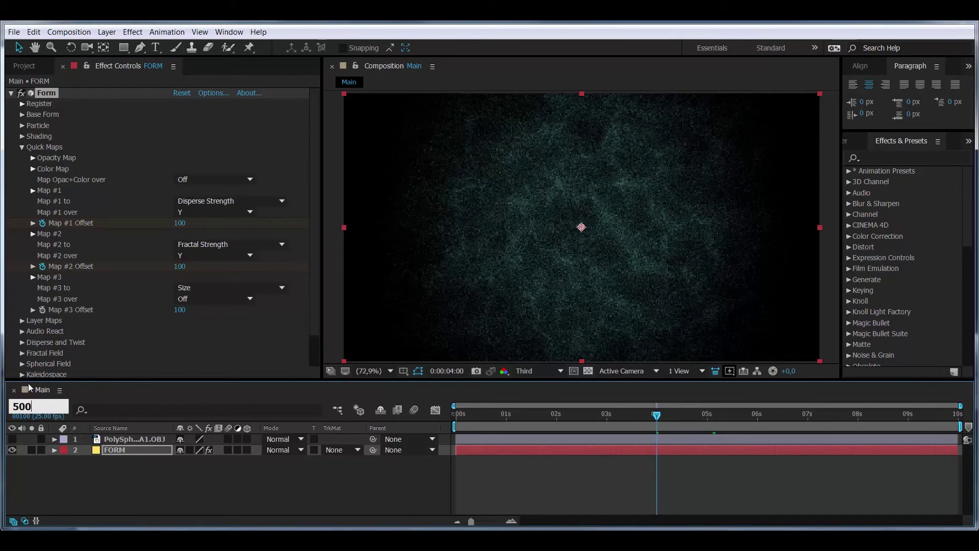
key(Return)
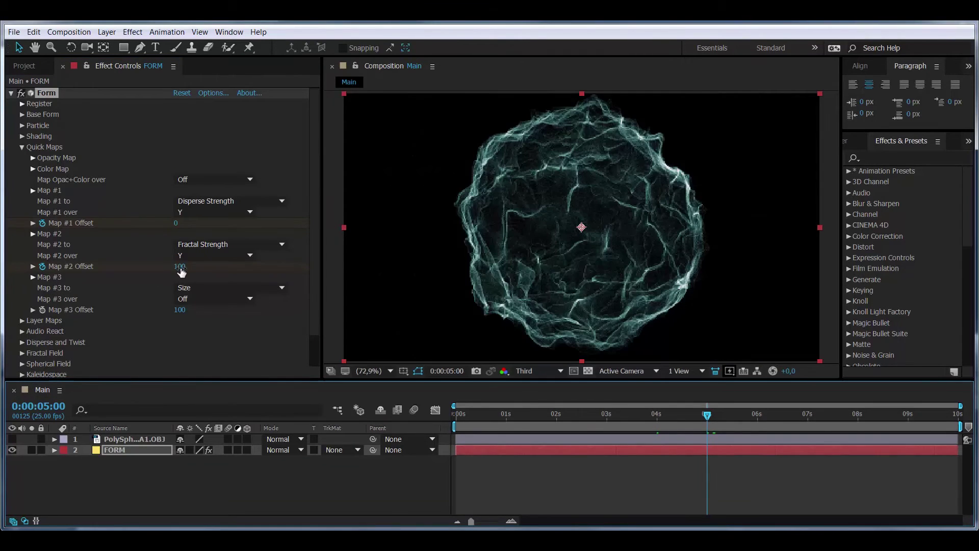
click(180, 267)
key(Return)
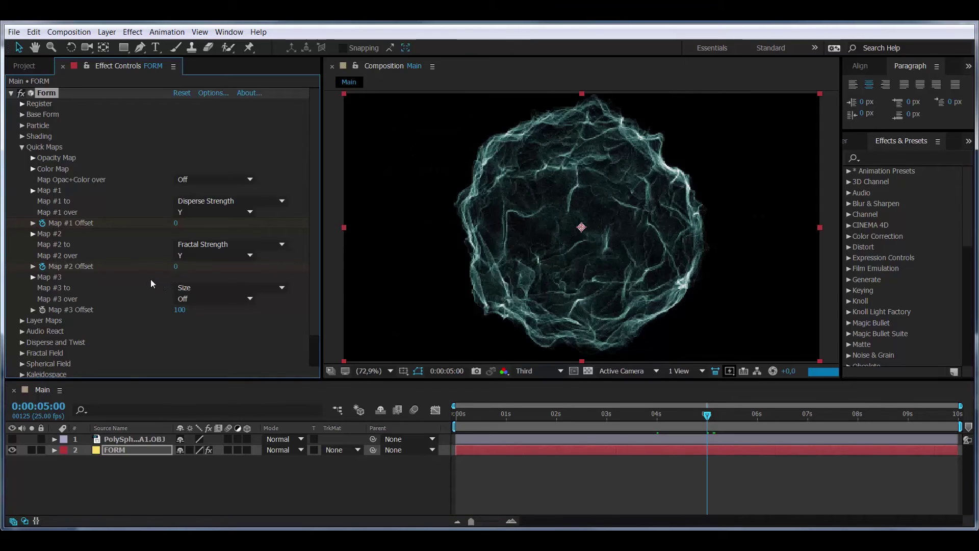
Step: Turn the Map #2 graph into an ascending ramp that rises steeply then levels off
click(41, 237)
click(212, 258)
click(232, 261)
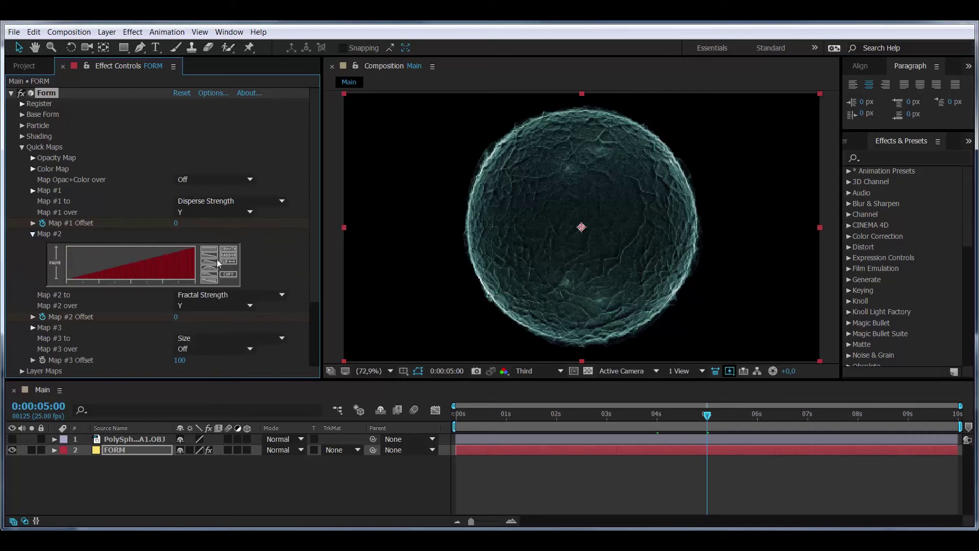
mouse_move(178, 248)
mouse_down()
mouse_move(108, 257)
mouse_move(71, 277)
mouse_up()
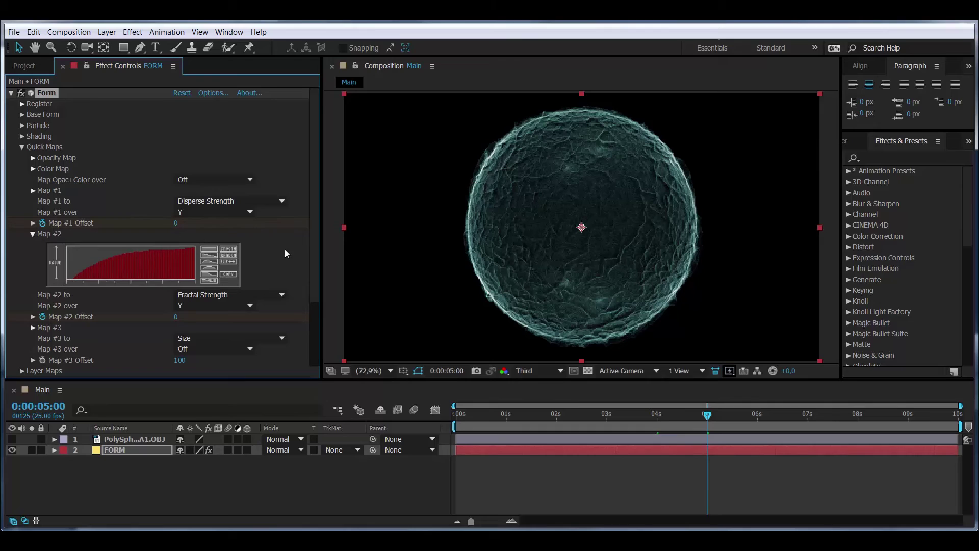
click(33, 235)
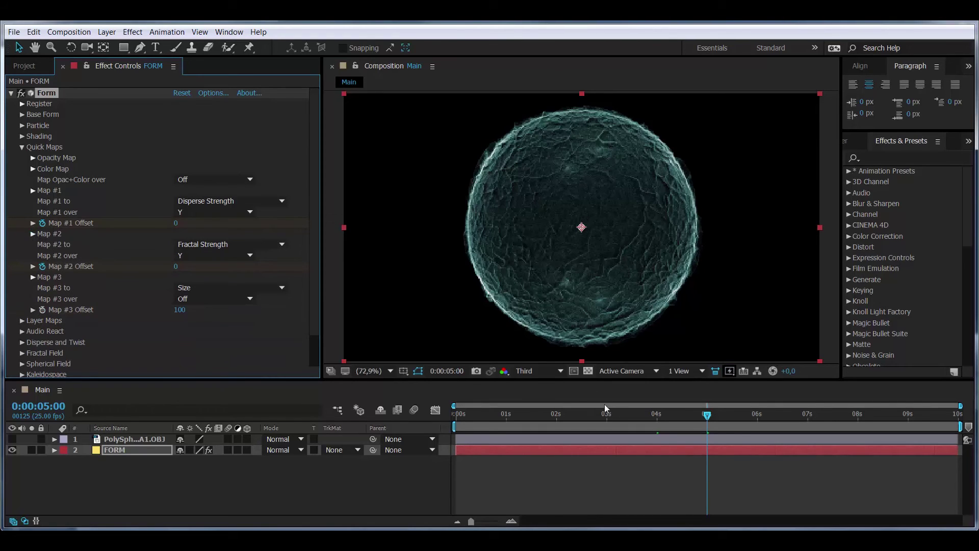
Step: End the work area at 0:00:05:05, preview it, then move to 0:00:06:06
drag(458, 421, 598, 422)
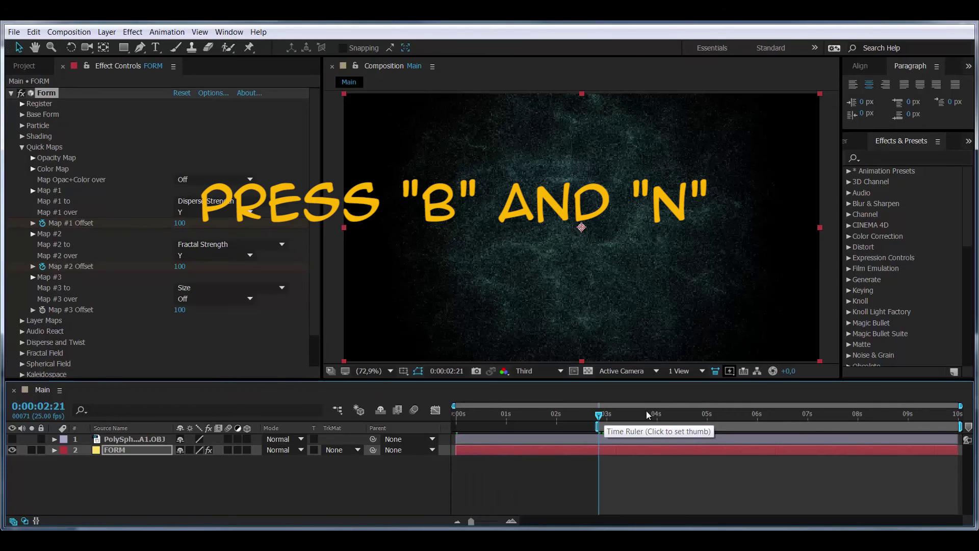
click(717, 416)
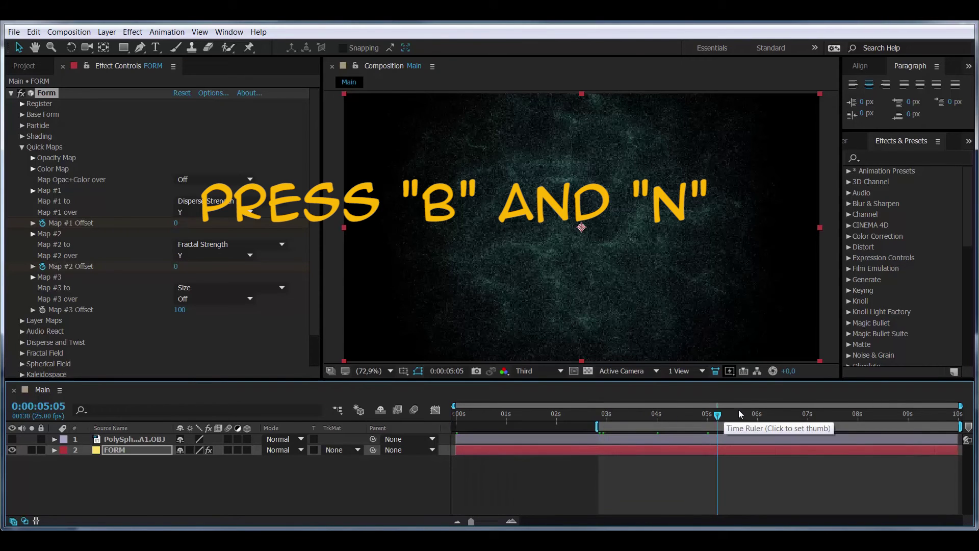
key(n)
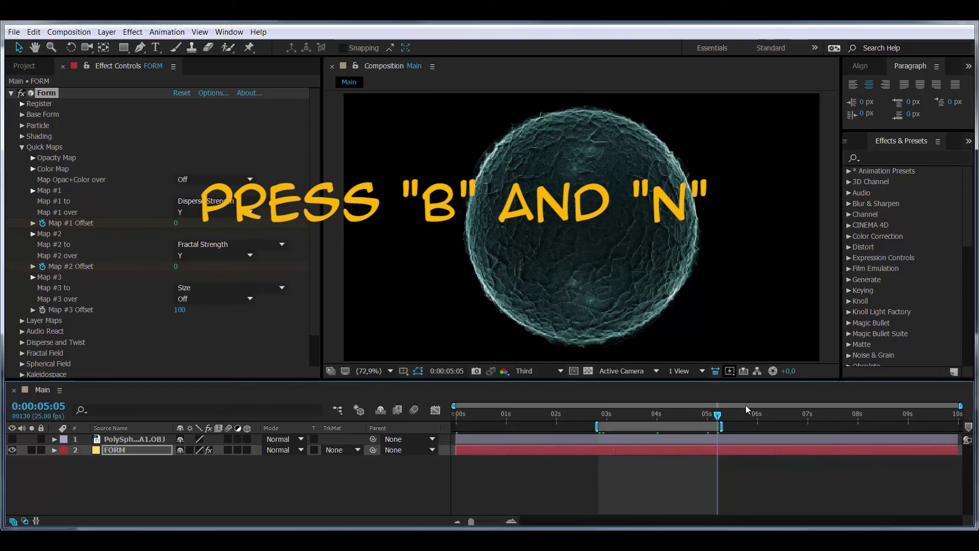
key(space)
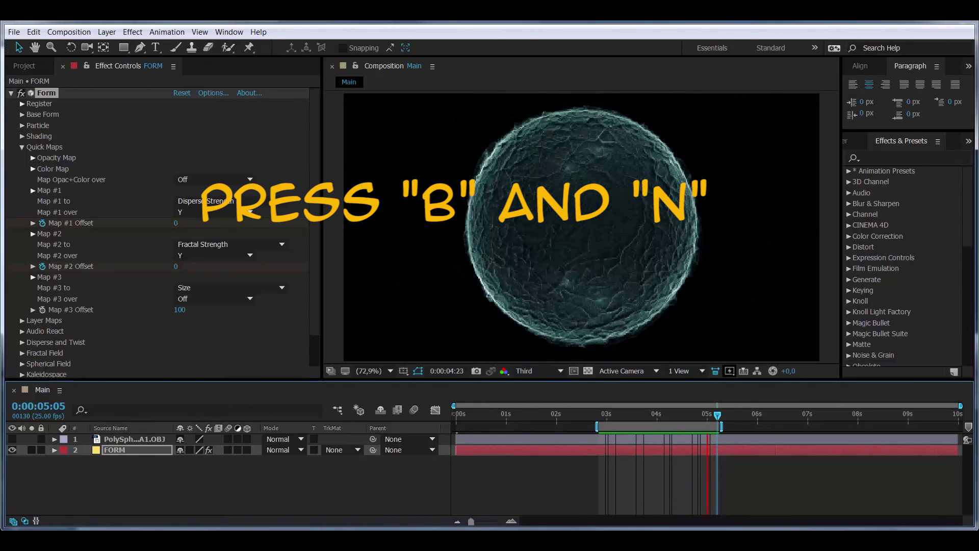
key(space)
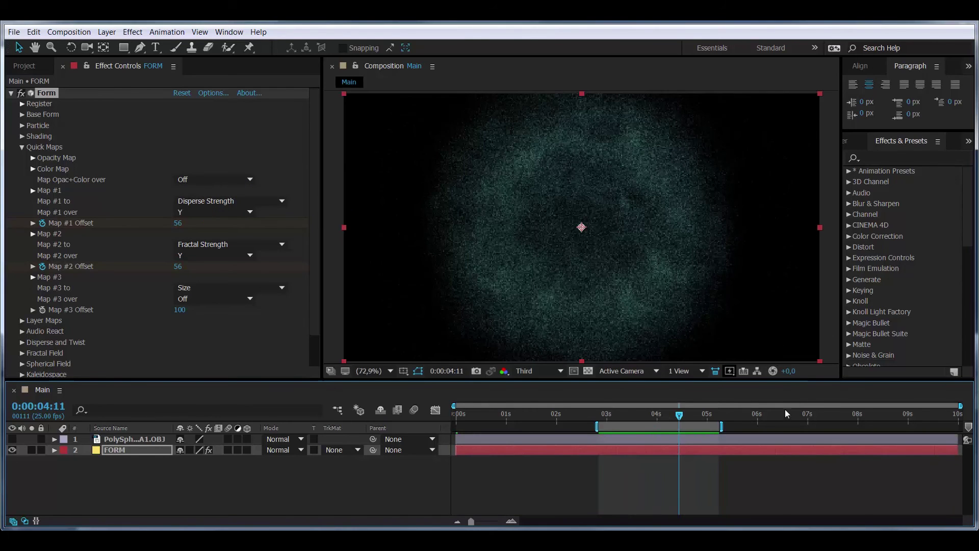
click(769, 415)
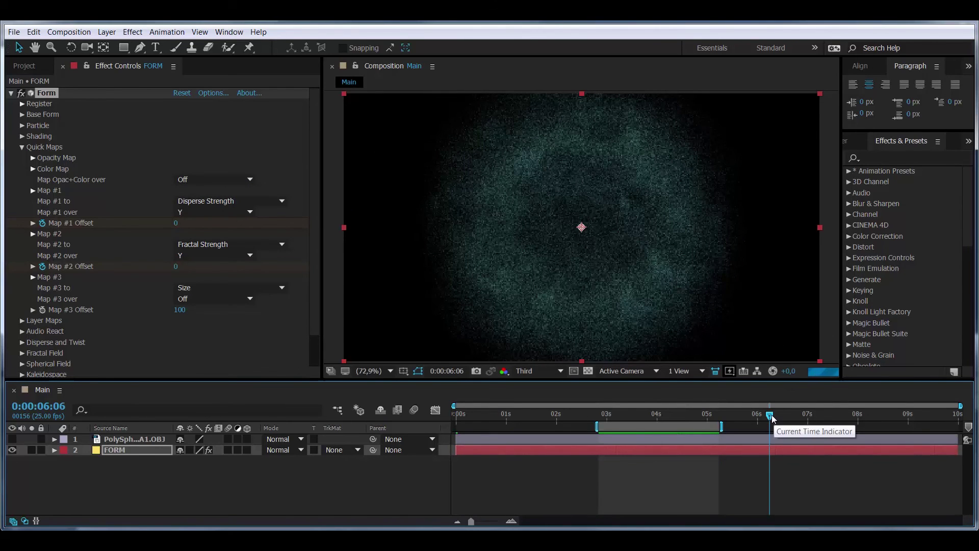
Step: Extend the work-area end to 0:00:06:06 and play the preview
key(n)
key(space)
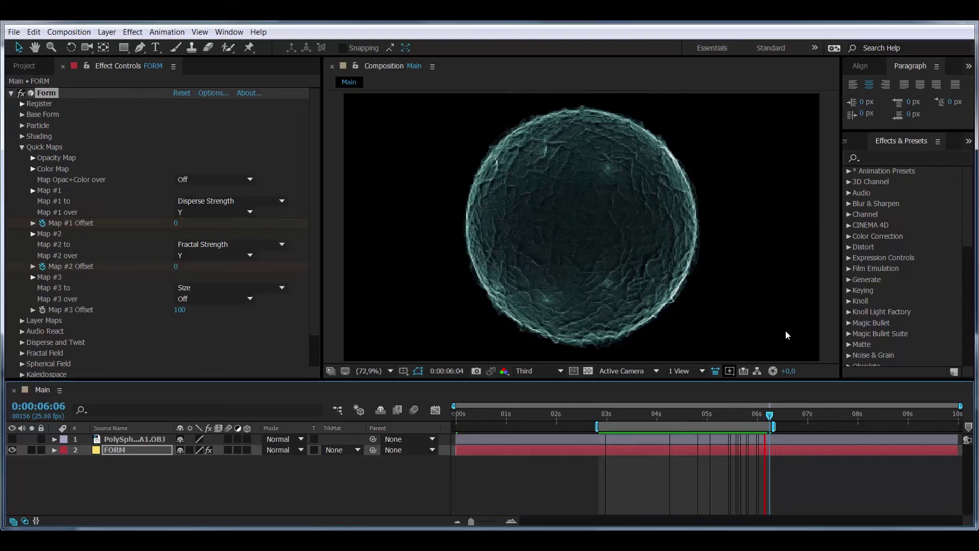